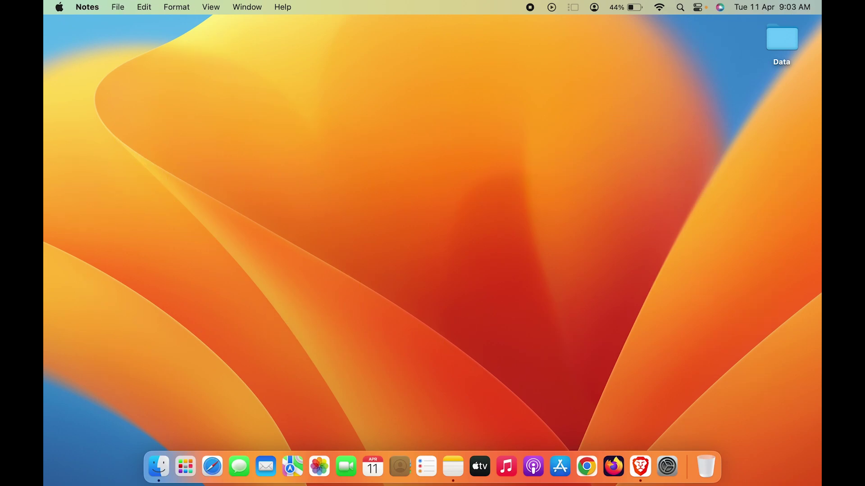
# Open Notes from the Dock to the 'Hi, How are you' note
pyautogui.click(452, 467)
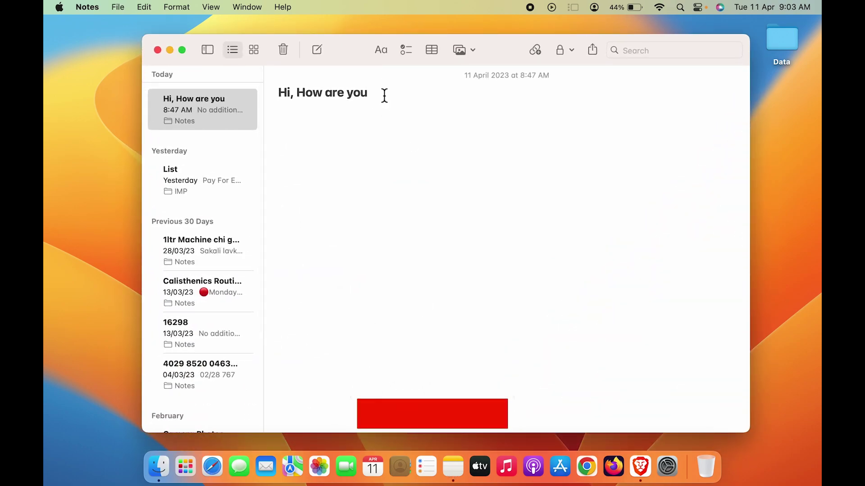
pyautogui.write('...')
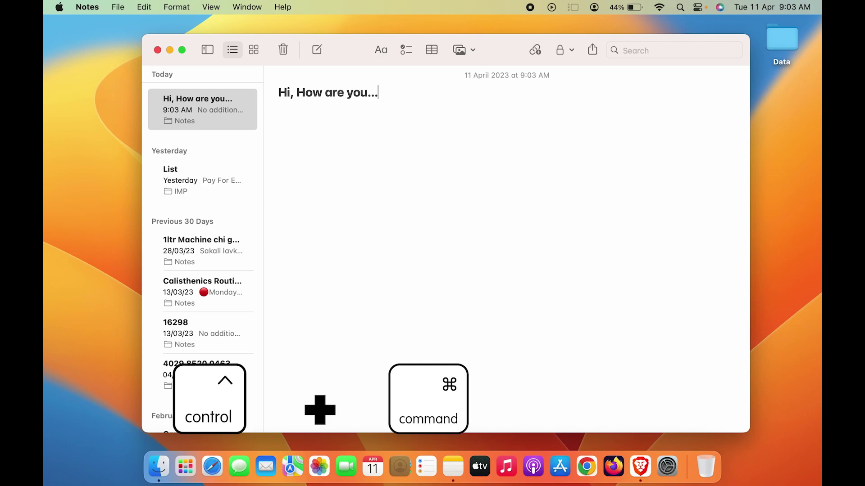
pyautogui.press('ctrl+super+space')
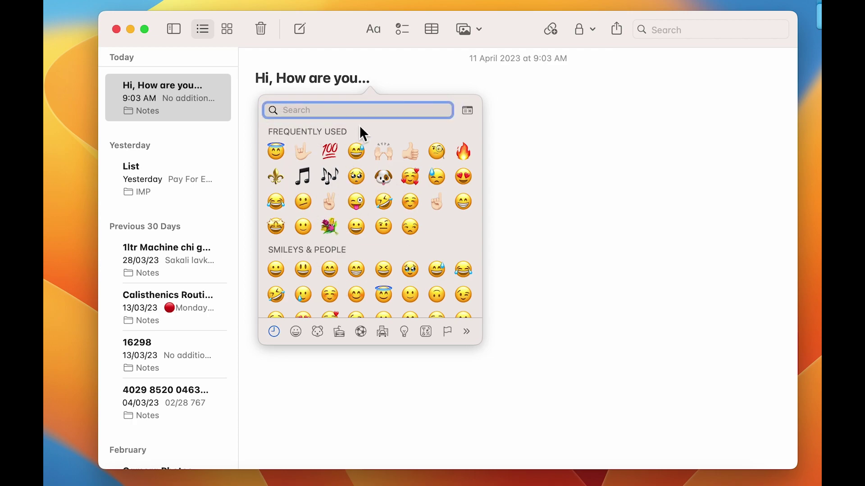
pyautogui.click(559, 153)
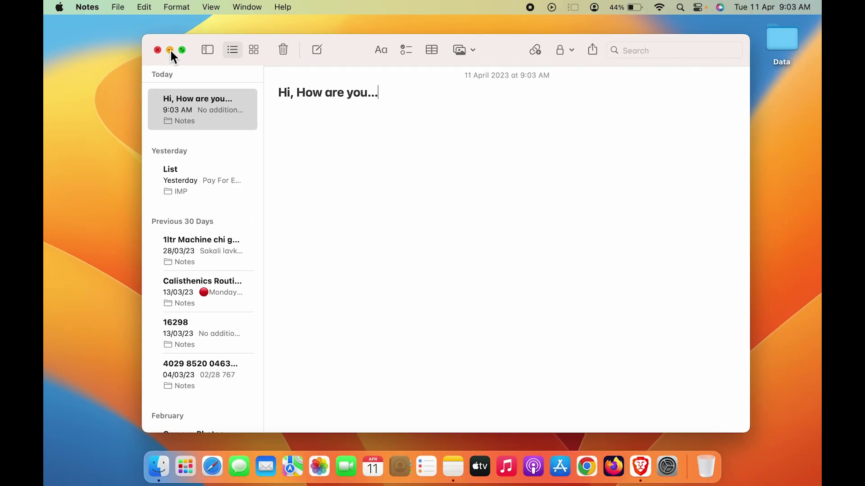
# Close the Notes window, then open the emoji picker with the Globe key and dismiss it
pyautogui.click(156, 50)
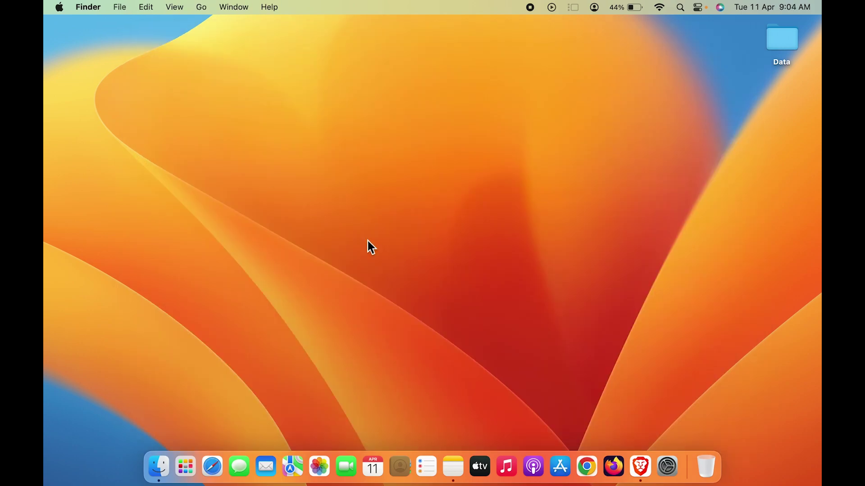
pyautogui.press('fn')
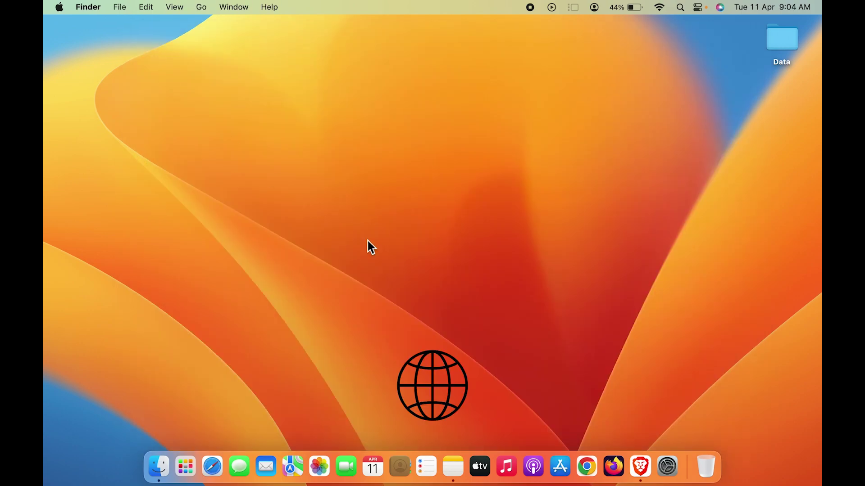
pyautogui.press('fn')
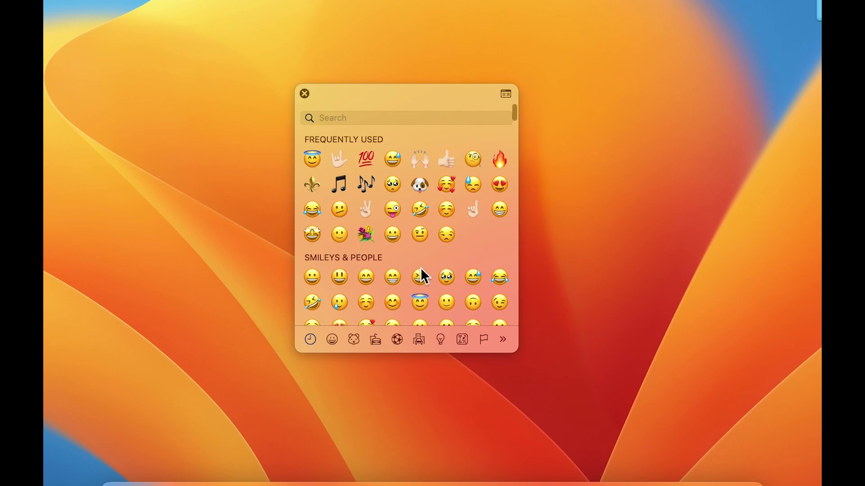
pyautogui.scroll(-5, 416, 197)
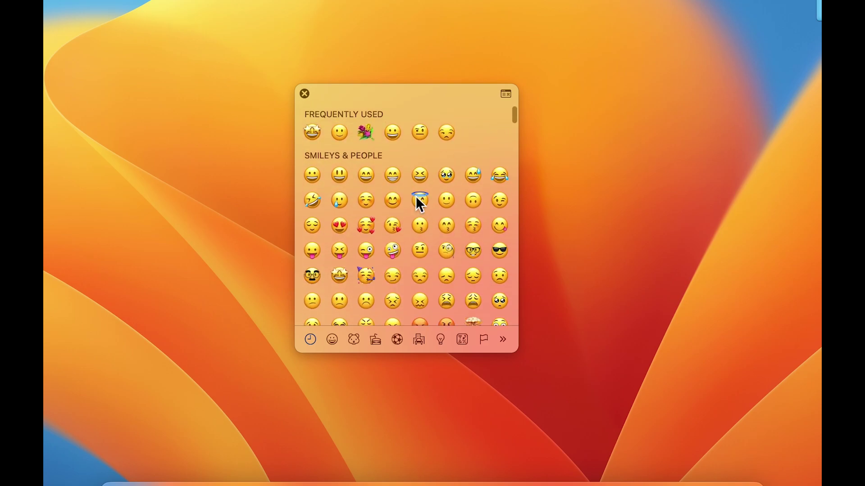
pyautogui.scroll(-2, 417, 201)
pyautogui.scroll(-5, 415, 200)
pyautogui.scroll(-5, 416, 199)
pyautogui.scroll(-5, 415, 199)
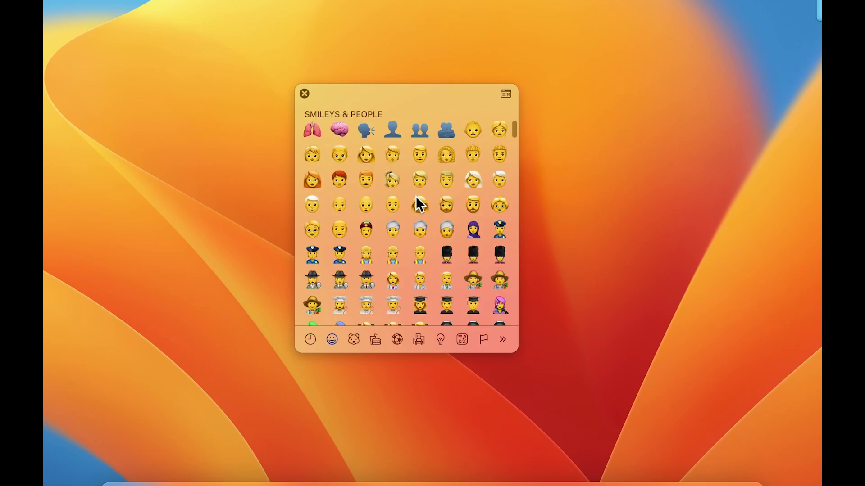
pyautogui.scroll(15, 416, 195)
pyautogui.scroll(1, 416, 196)
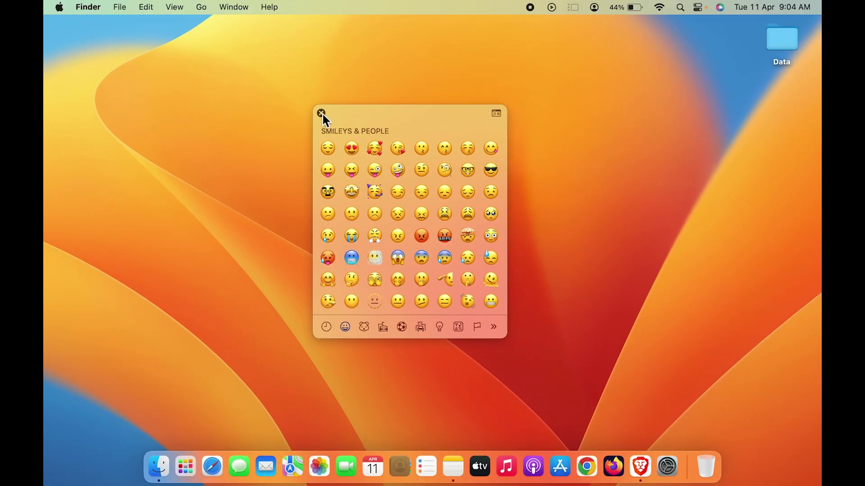
pyautogui.click(322, 114)
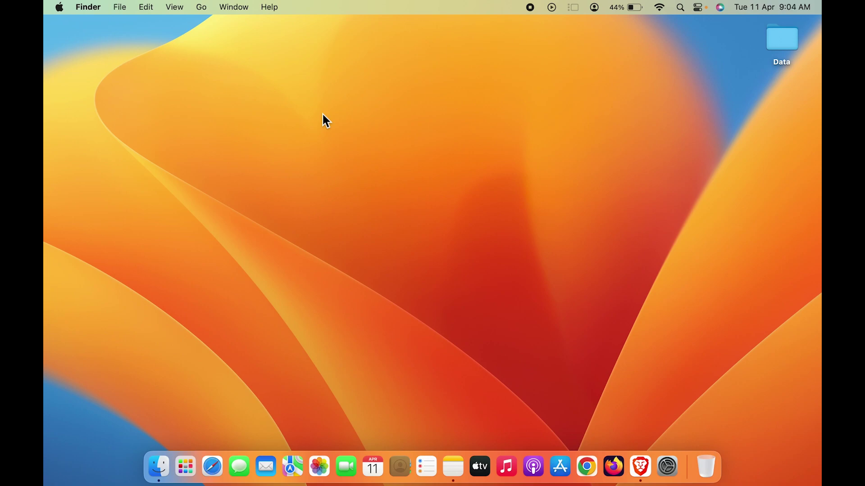
pyautogui.click(666, 466)
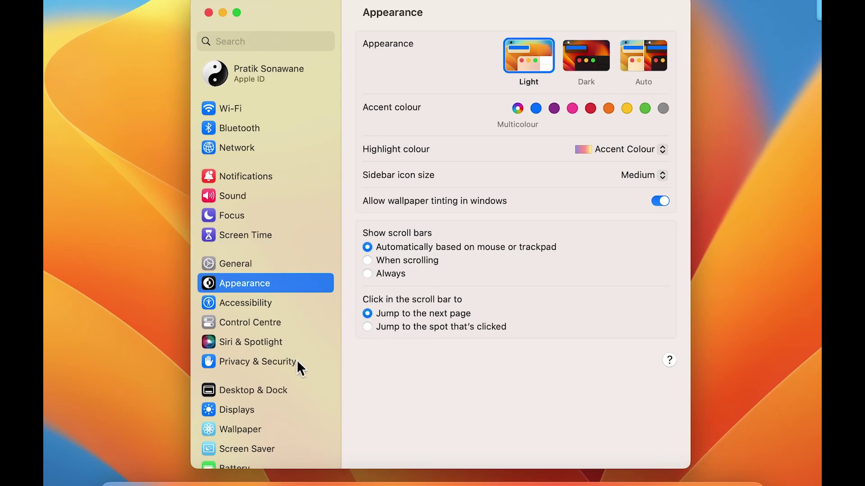
pyautogui.scroll(-5, 296, 360)
pyautogui.scroll(-5, 296, 359)
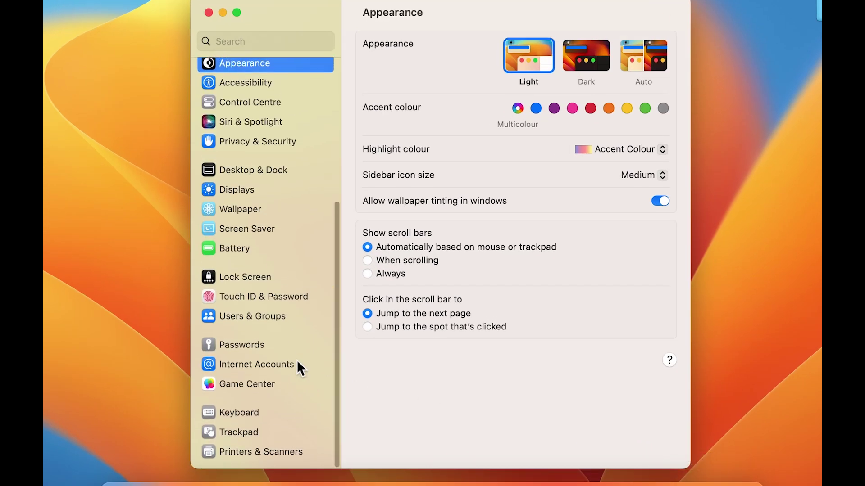
pyautogui.click(263, 412)
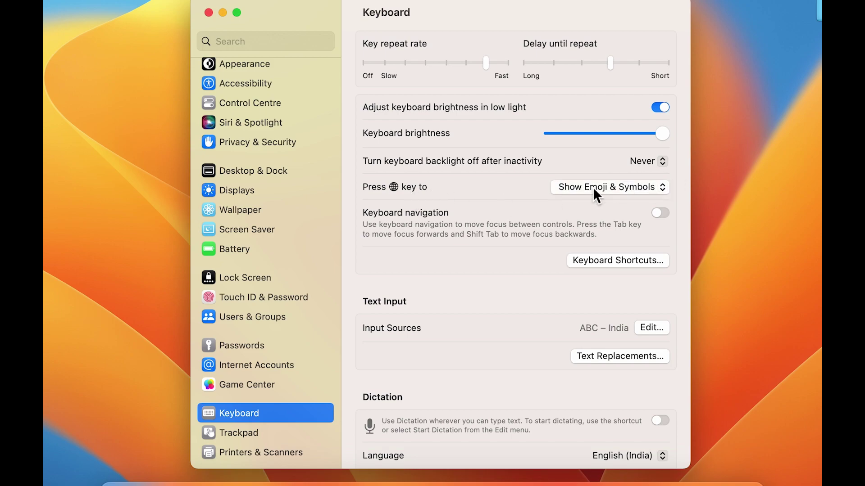
pyautogui.click(658, 189)
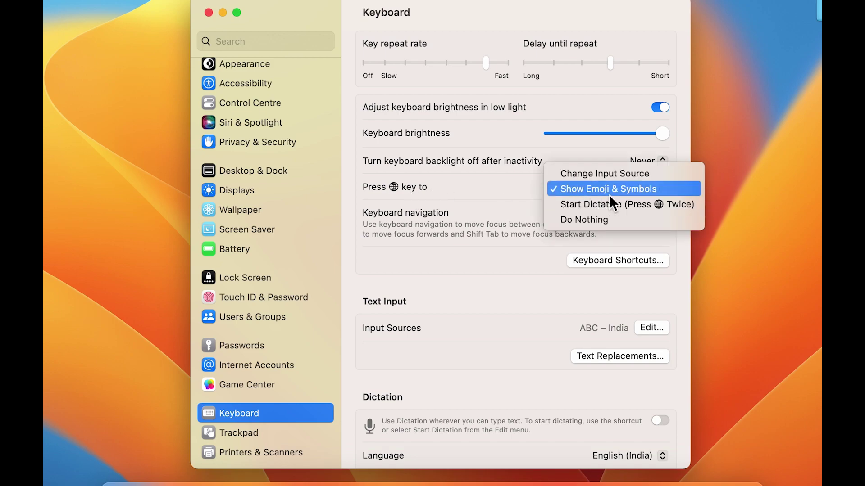
pyautogui.click(636, 190)
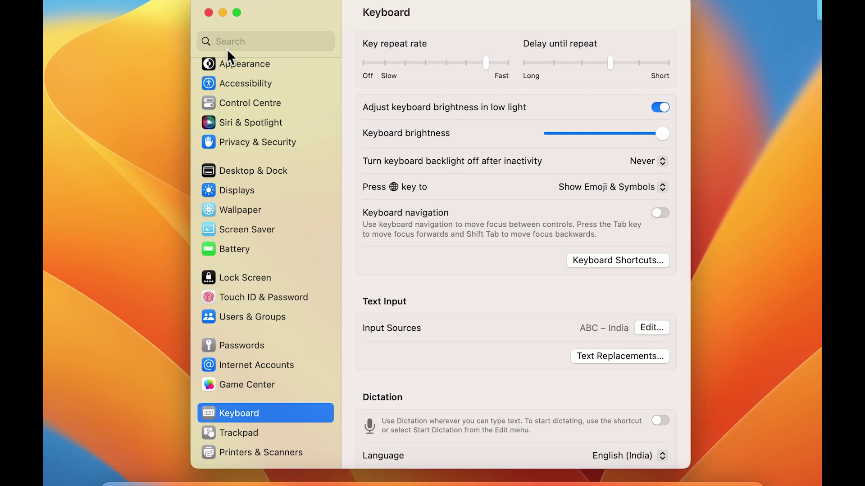
pyautogui.click(208, 14)
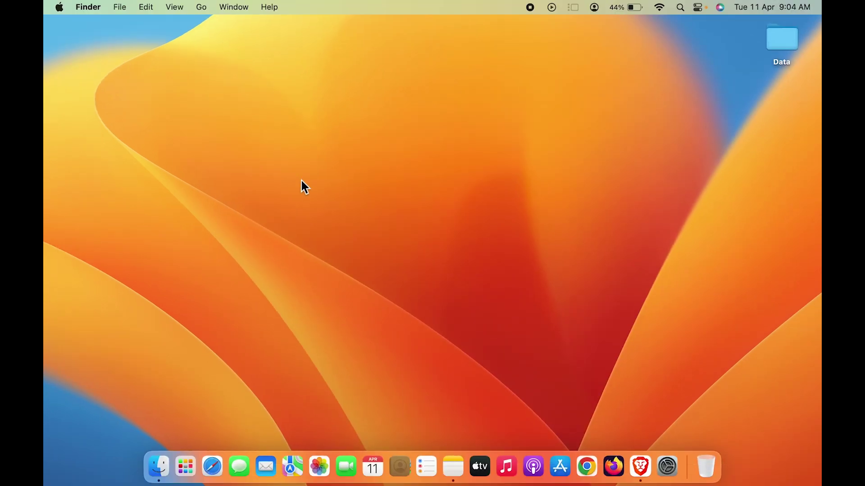
# Reopen the Emoji & Symbols picker over the desktop with Ctrl+Cmd+Space
pyautogui.press('ctrl+super+space')
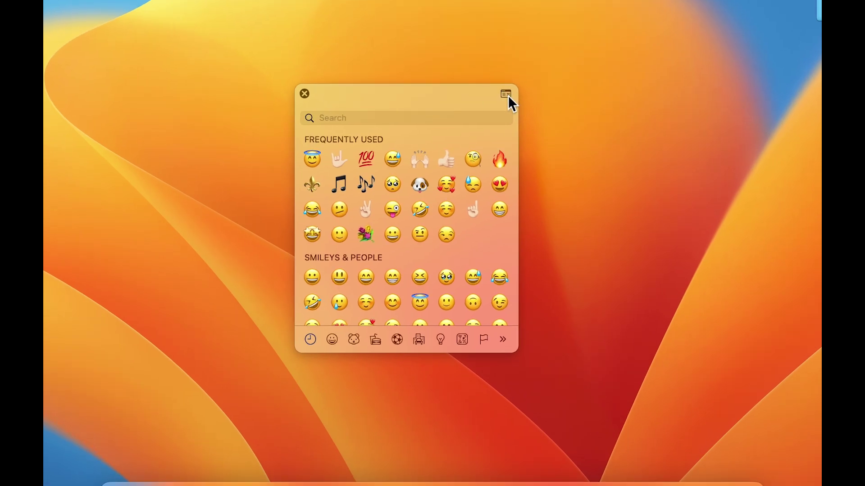
# Expand to the full Character Viewer and browse Animals, Food, Activity and Travel emoji
pyautogui.click(508, 95)
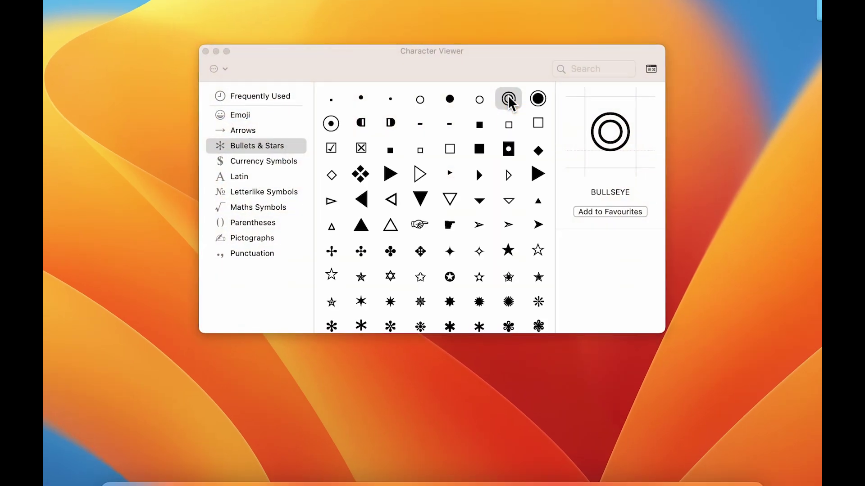
pyautogui.click(247, 119)
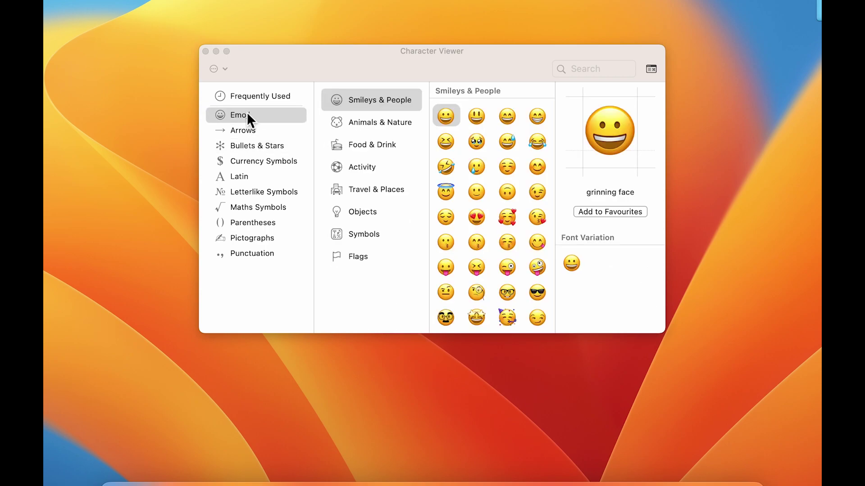
pyautogui.click(389, 119)
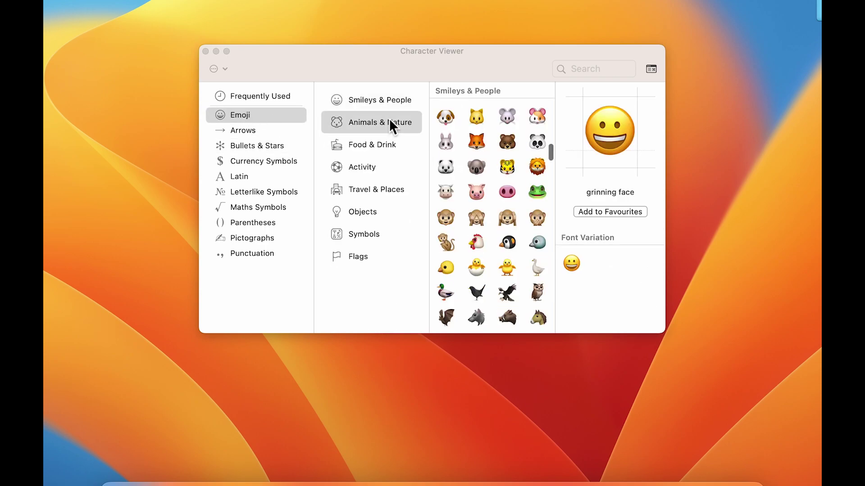
pyautogui.click(383, 143)
pyautogui.click(383, 169)
pyautogui.click(381, 192)
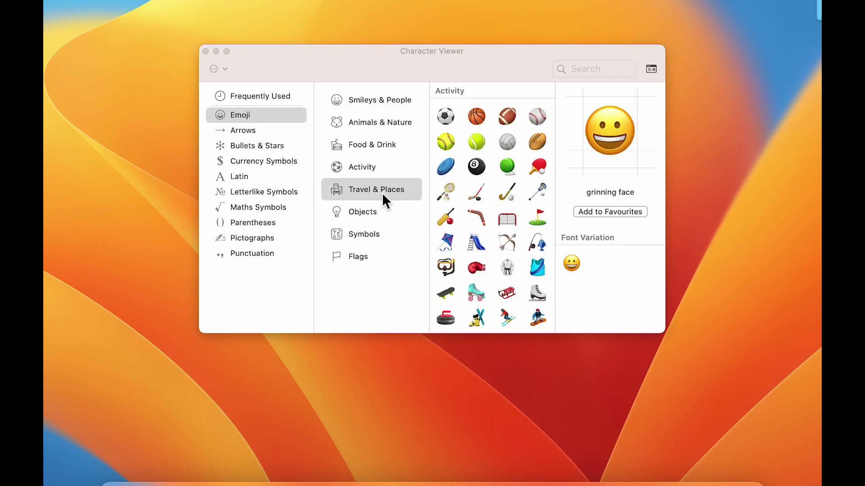
pyautogui.click(384, 101)
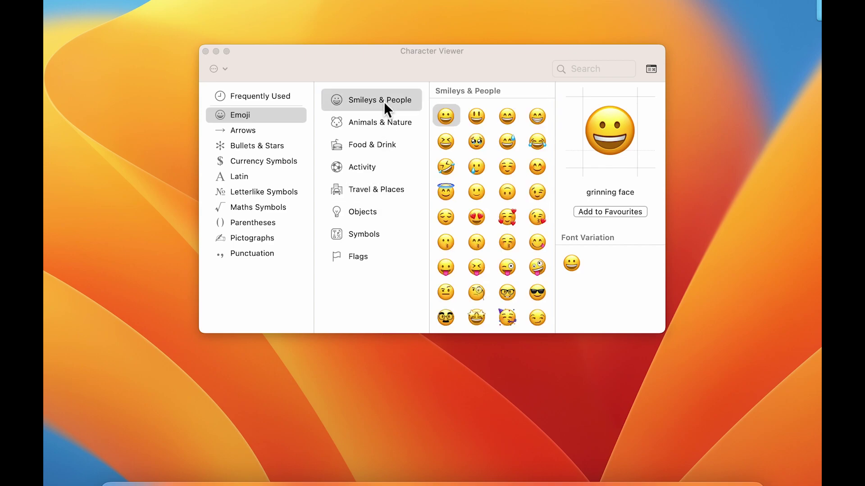
# Preview the grinning, heart-eyes, kissing and tongue smileys, then the Animals & Nature dog face
pyautogui.click(478, 117)
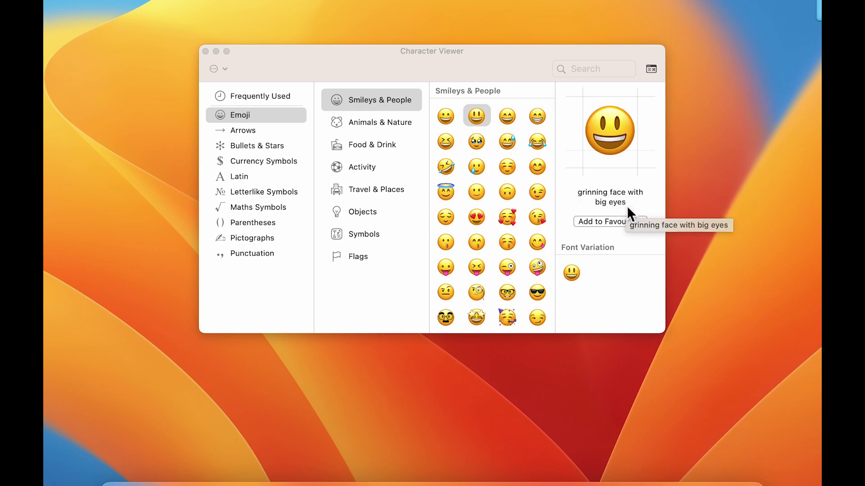
pyautogui.click(445, 118)
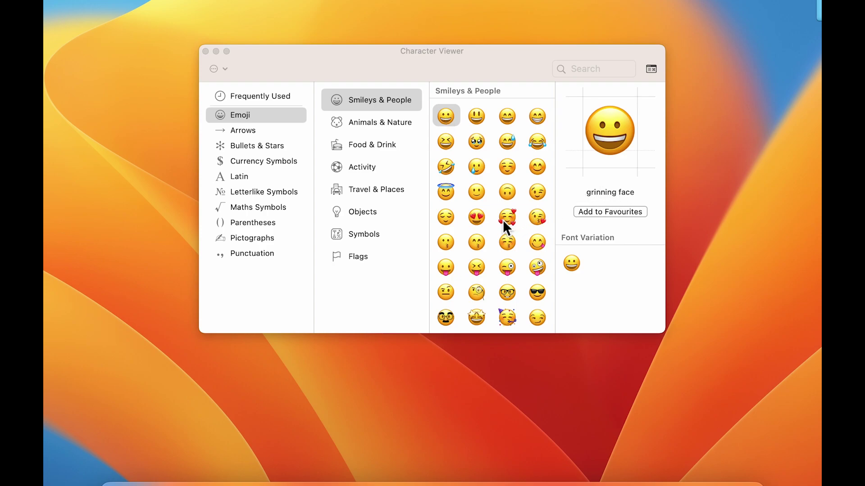
pyautogui.click(480, 219)
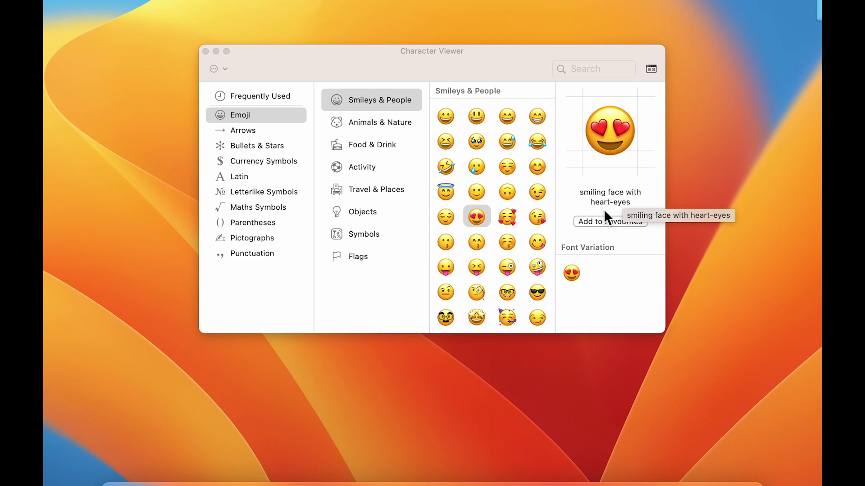
pyautogui.click(505, 245)
pyautogui.click(534, 244)
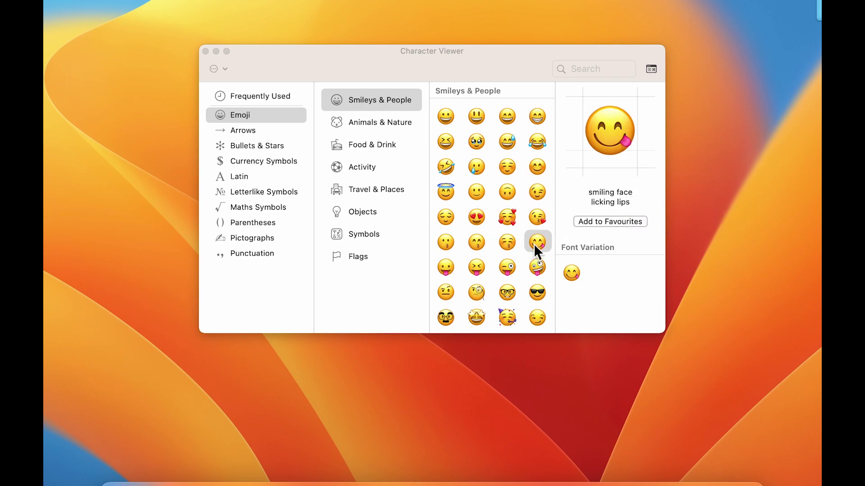
pyautogui.click(507, 267)
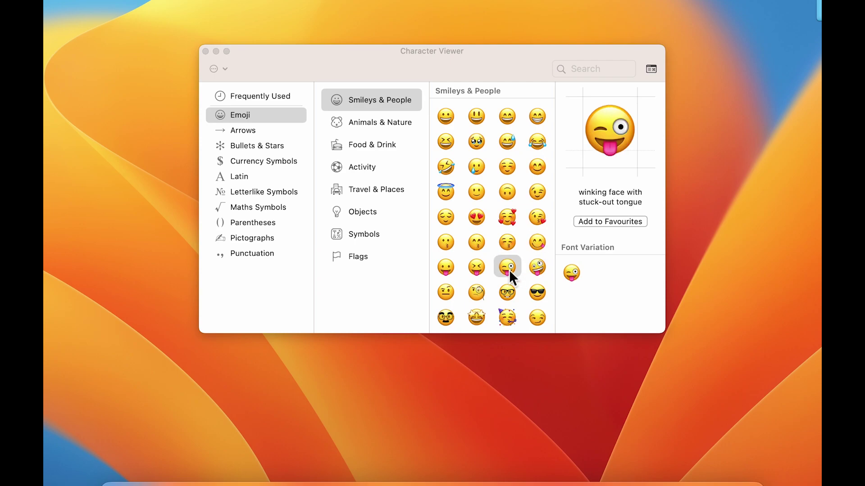
pyautogui.click(360, 129)
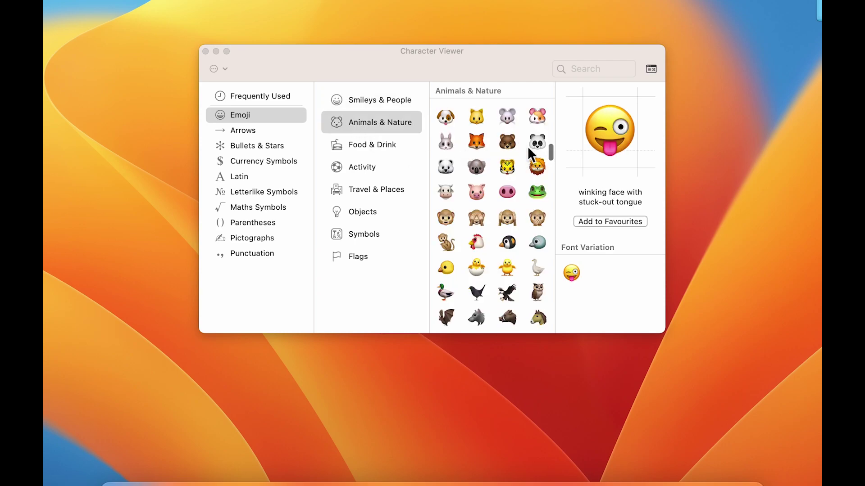
pyautogui.click(446, 118)
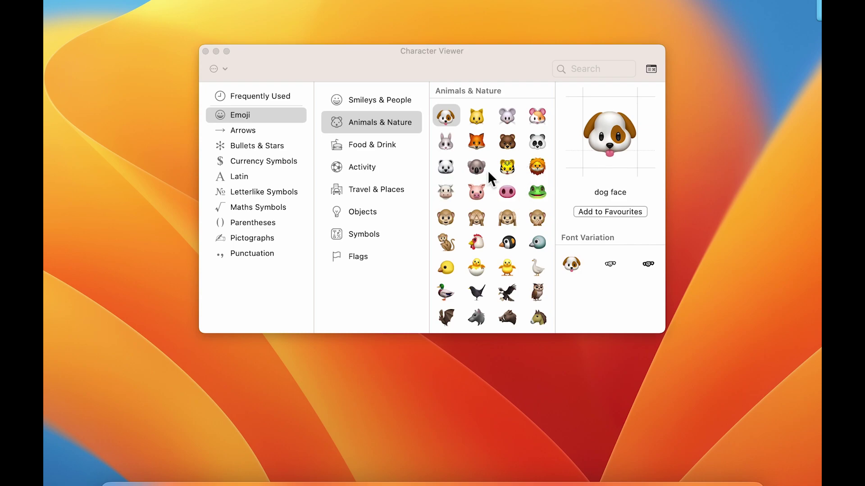
# Step through Currency, Latin, Letterlike and Maths Symbols, ending on Parentheses
pyautogui.click(239, 160)
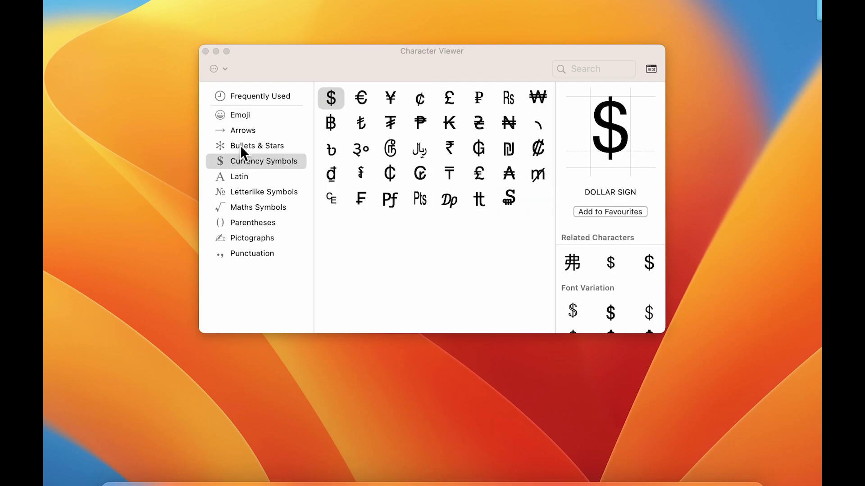
pyautogui.click(243, 175)
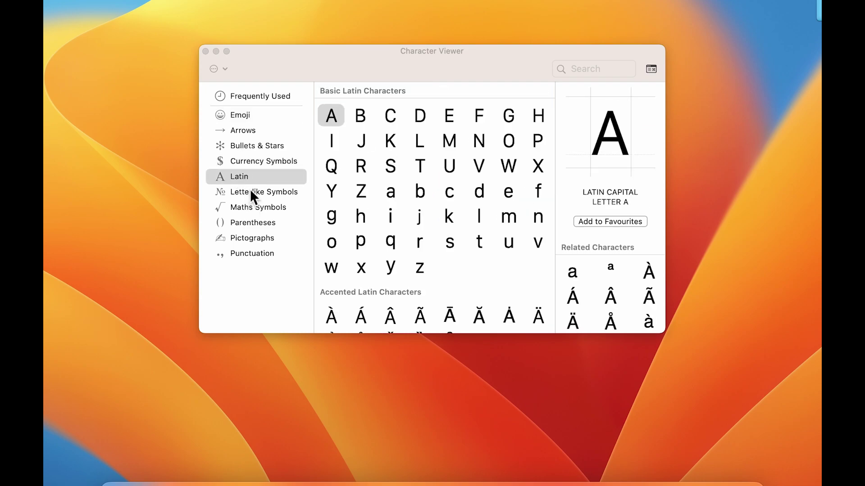
pyautogui.click(251, 191)
pyautogui.click(249, 210)
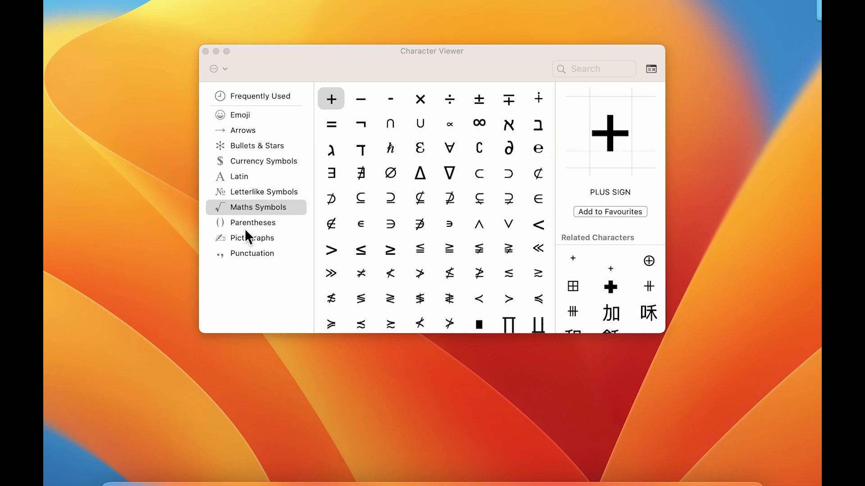
pyautogui.click(245, 222)
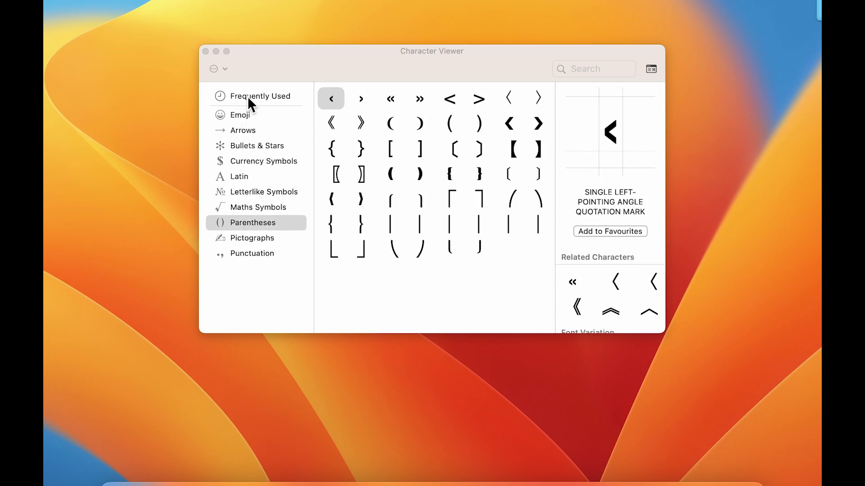
# Collapse to the compact picker, search 'grinning', then clear it and search 'currency'
pyautogui.click(651, 69)
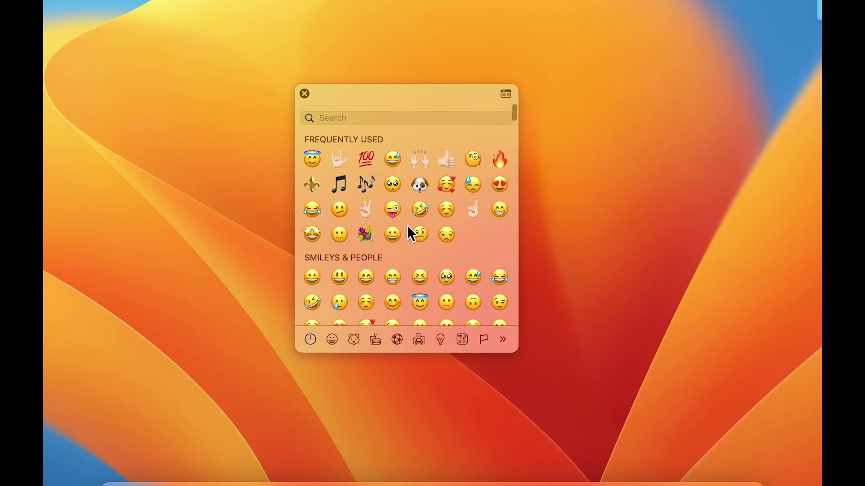
pyautogui.click(368, 120)
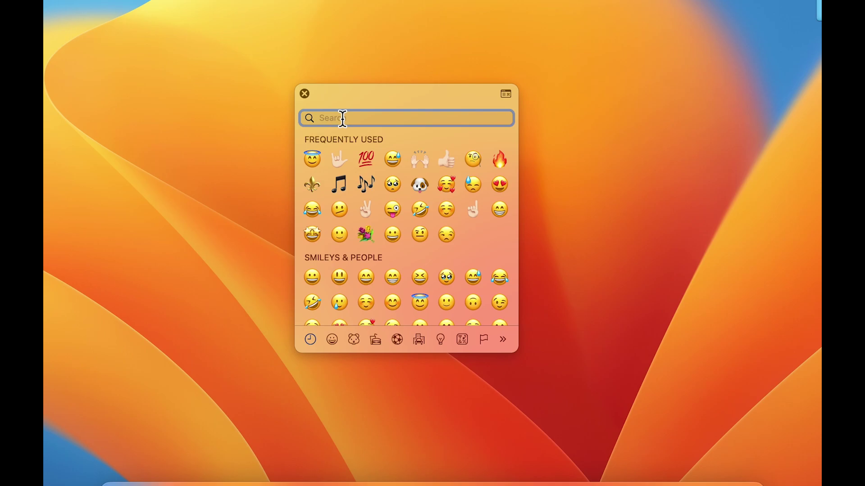
pyautogui.write('grinni')
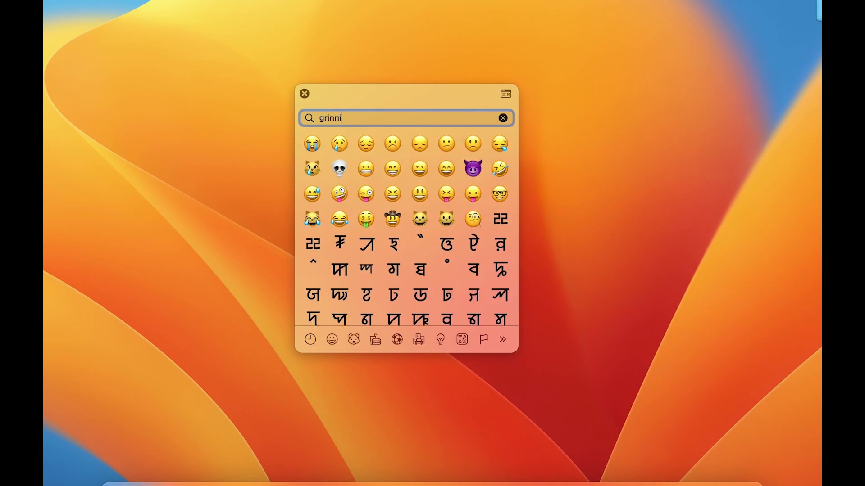
pyautogui.write('ng')
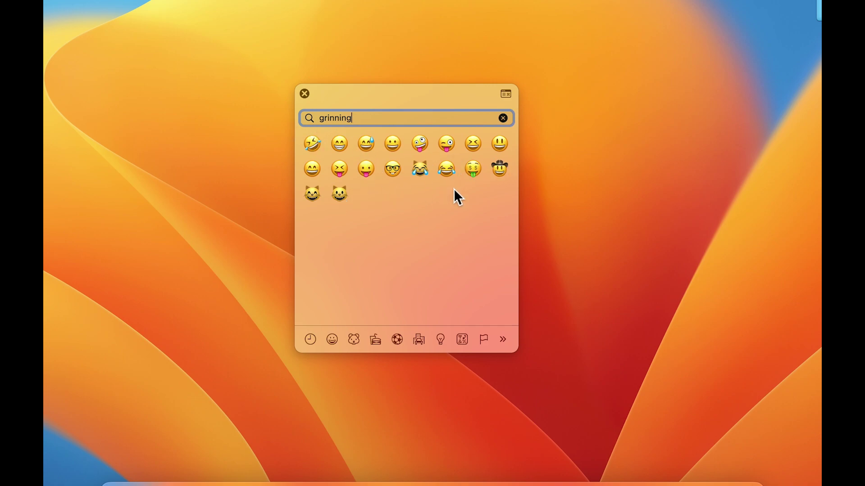
pyautogui.click(504, 118)
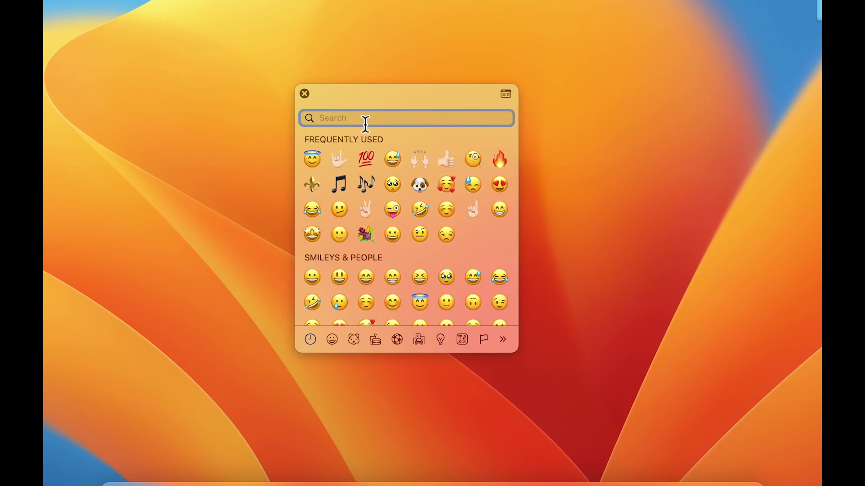
pyautogui.write('curr')
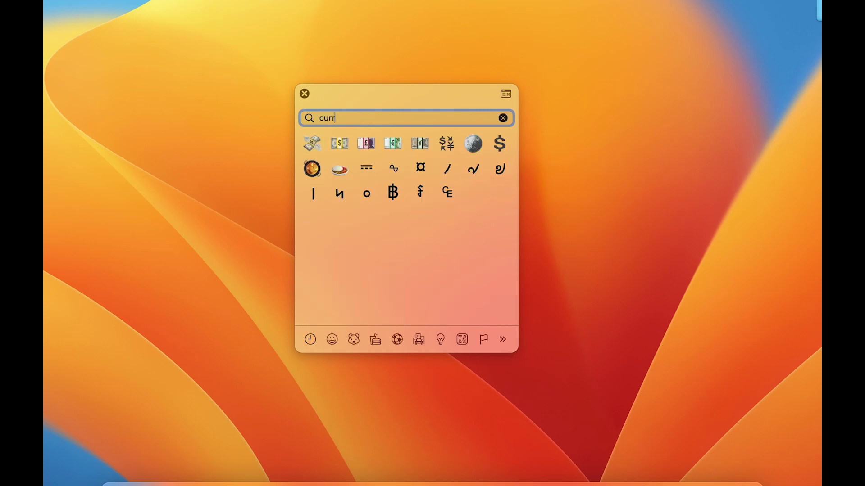
pyautogui.write('n')
pyautogui.press('BackSpace')
pyautogui.write('en')
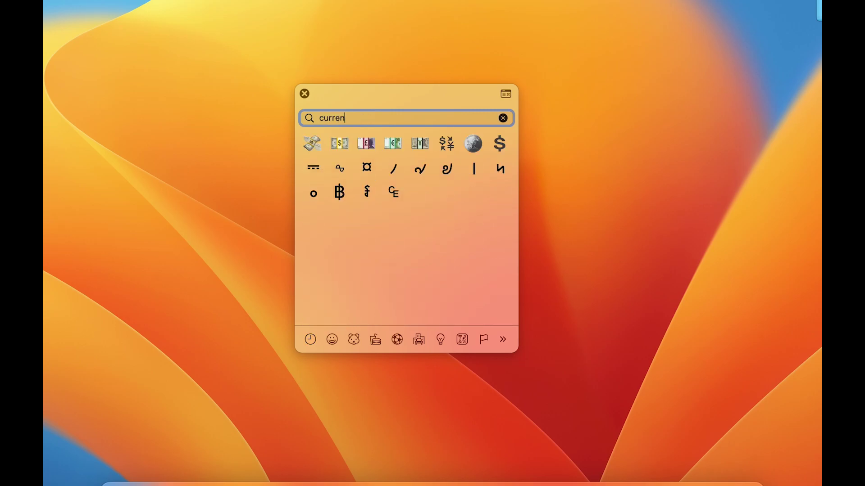
pyautogui.write('cy')
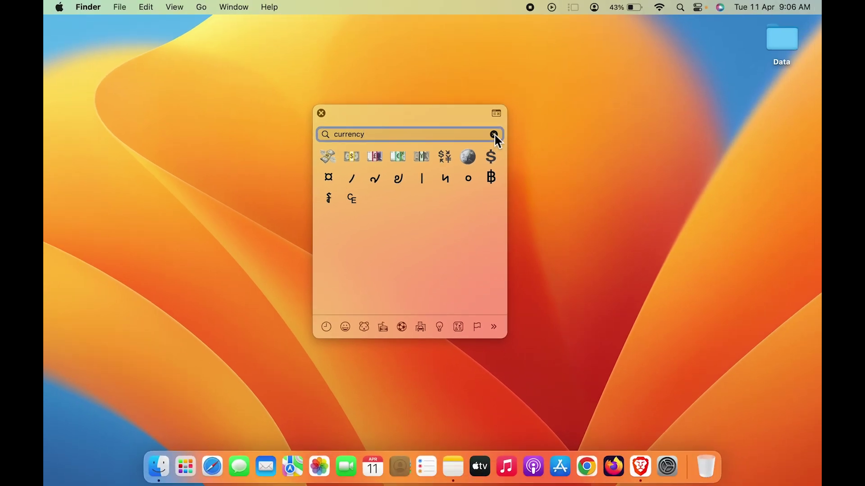
# Clear the 'currency' search and dismiss the emoji picker
pyautogui.click(494, 133)
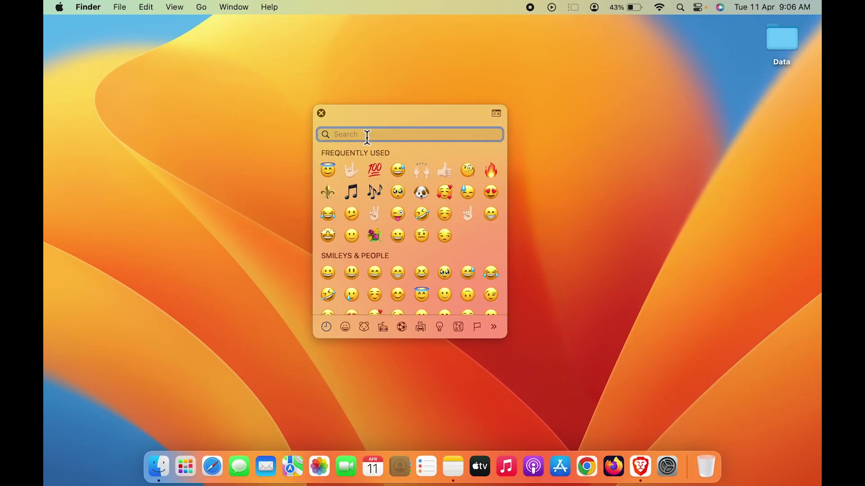
pyautogui.click(321, 114)
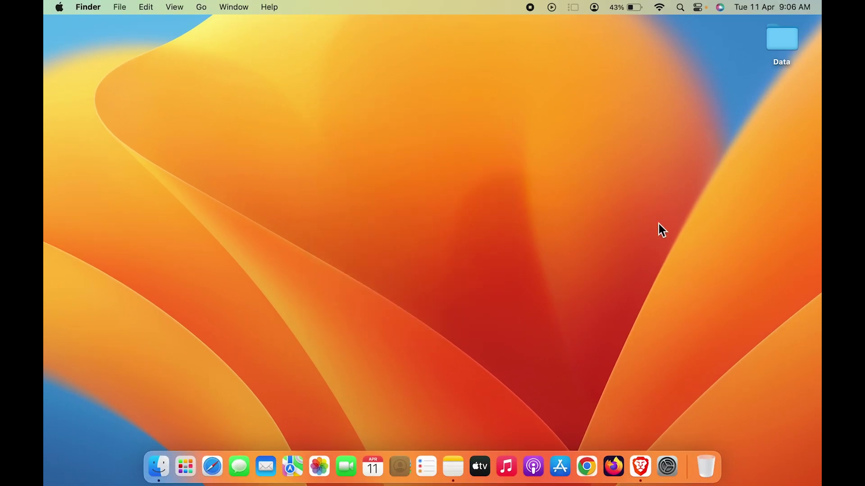